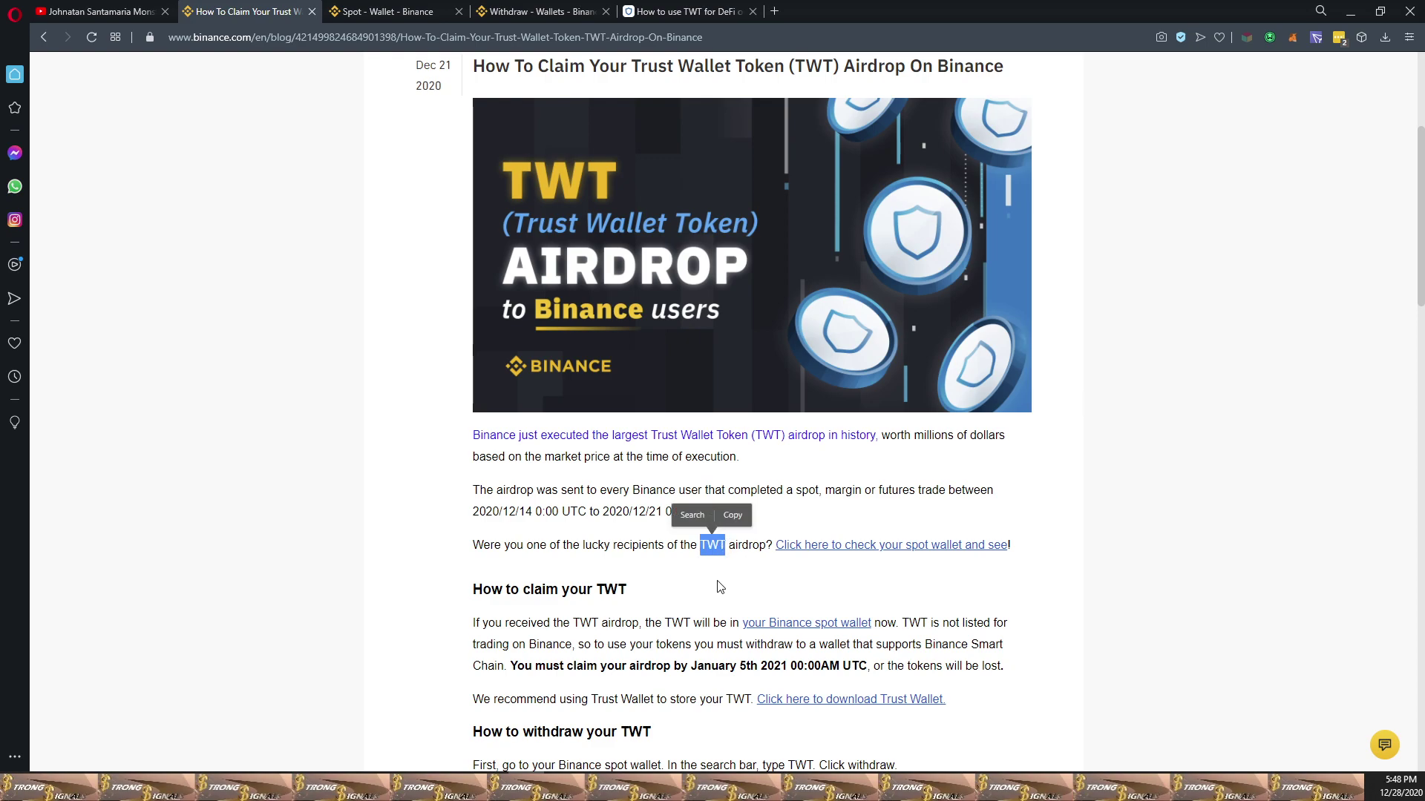
Step: Read the Binance article's instructions for claiming the TWT airdrop and withdrawing it to a Trust Wallet Smart Chain address
scroll(712, 586, "down", 2)
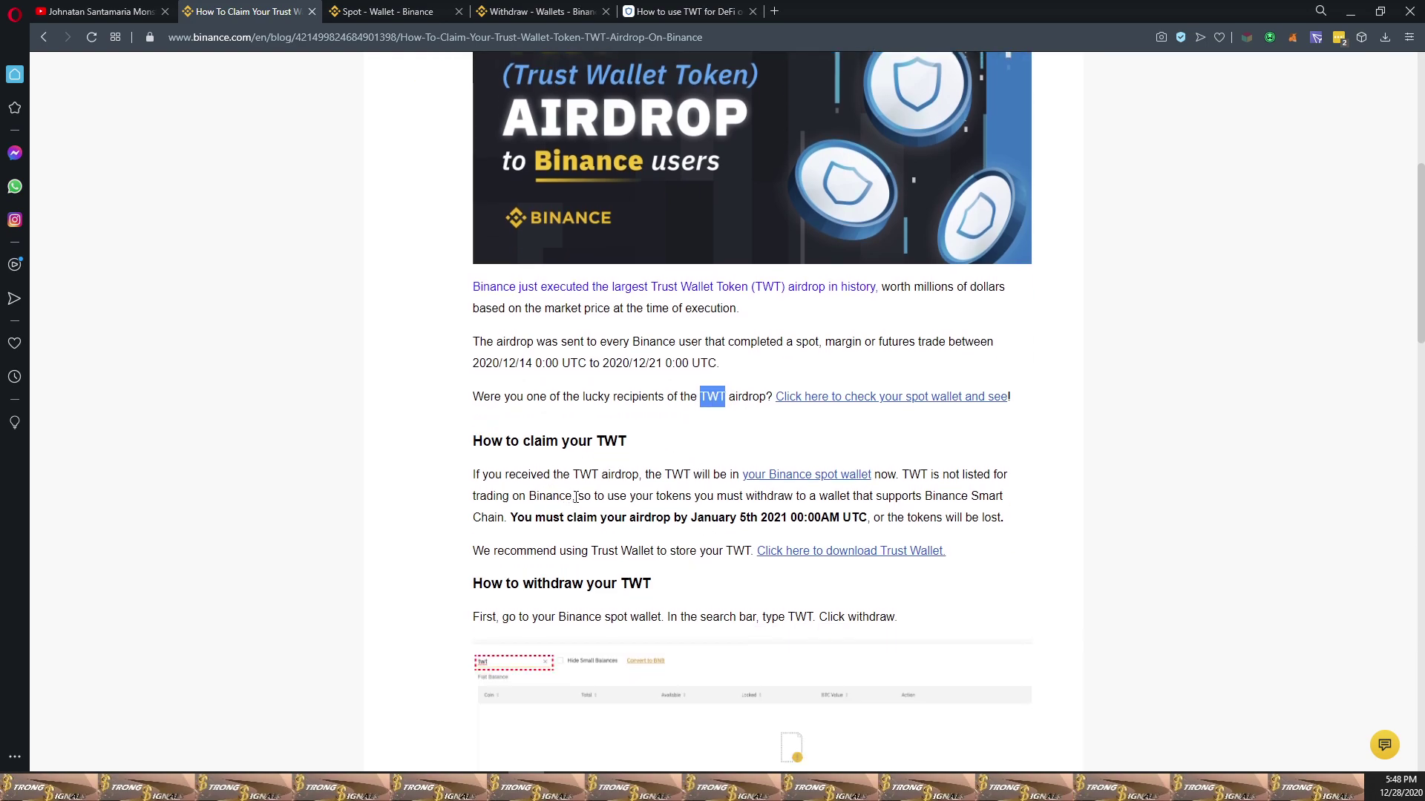
left_click(612, 490)
scroll(611, 491, "down", 1)
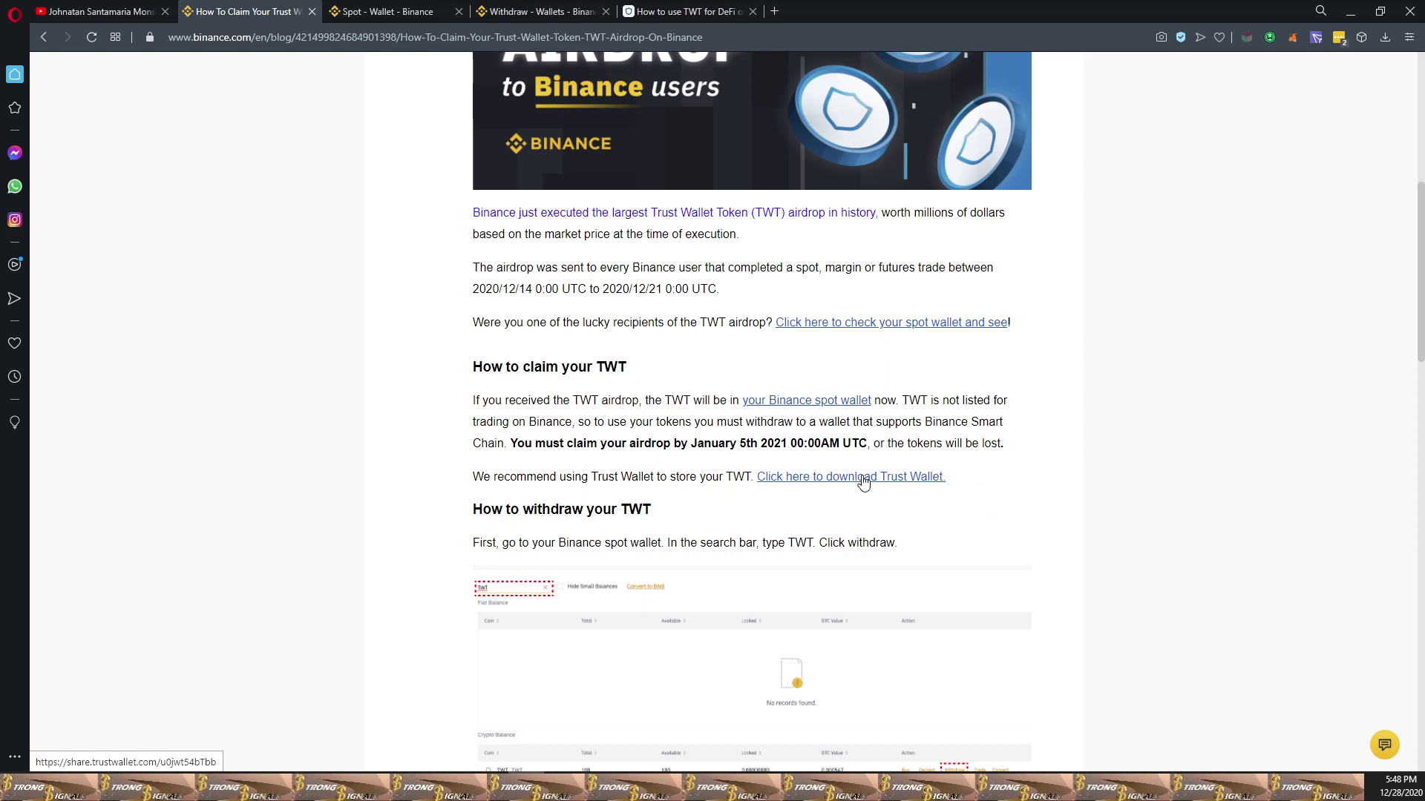
scroll(729, 484, "down", 2)
scroll(735, 490, "down", 1)
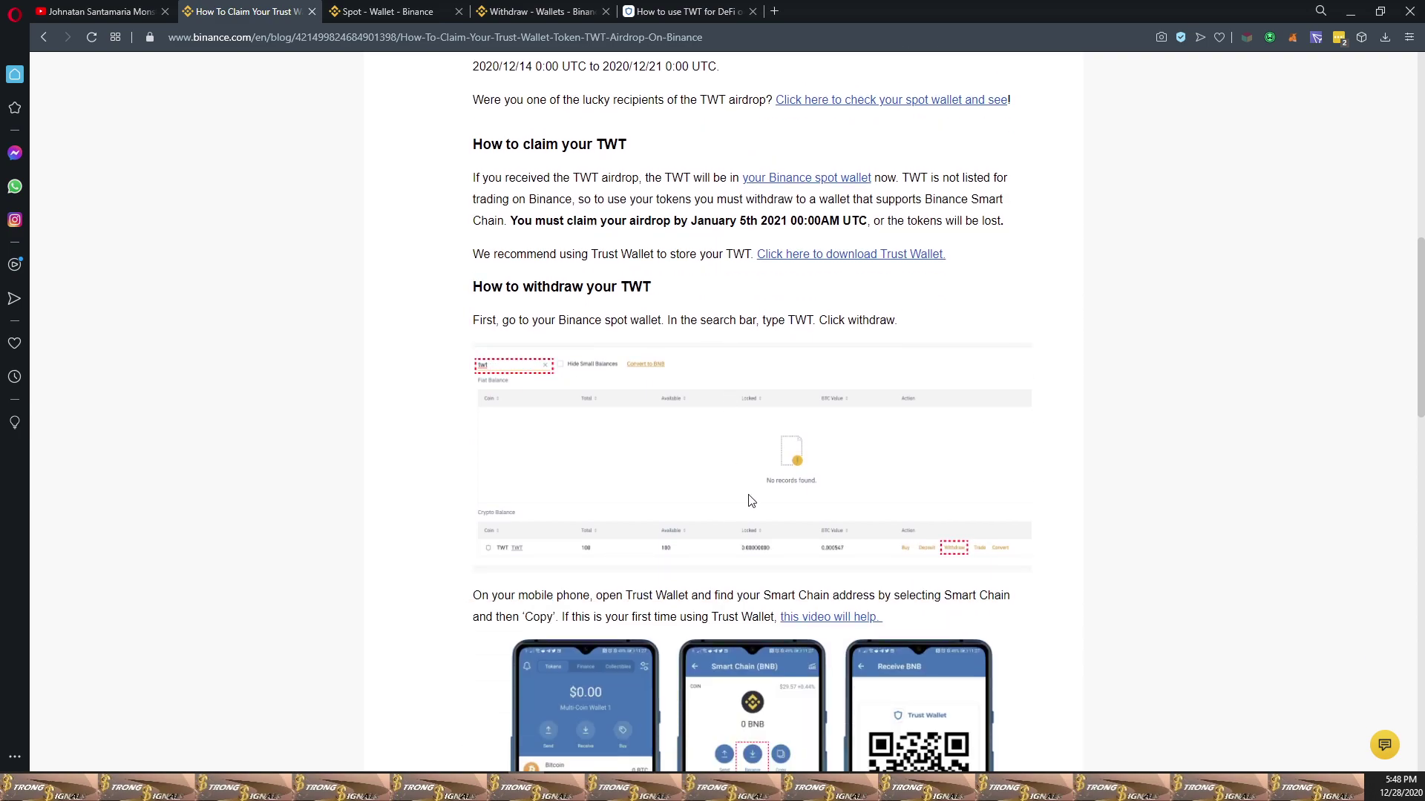
scroll(773, 487, "down", 1)
scroll(772, 487, "down", 2)
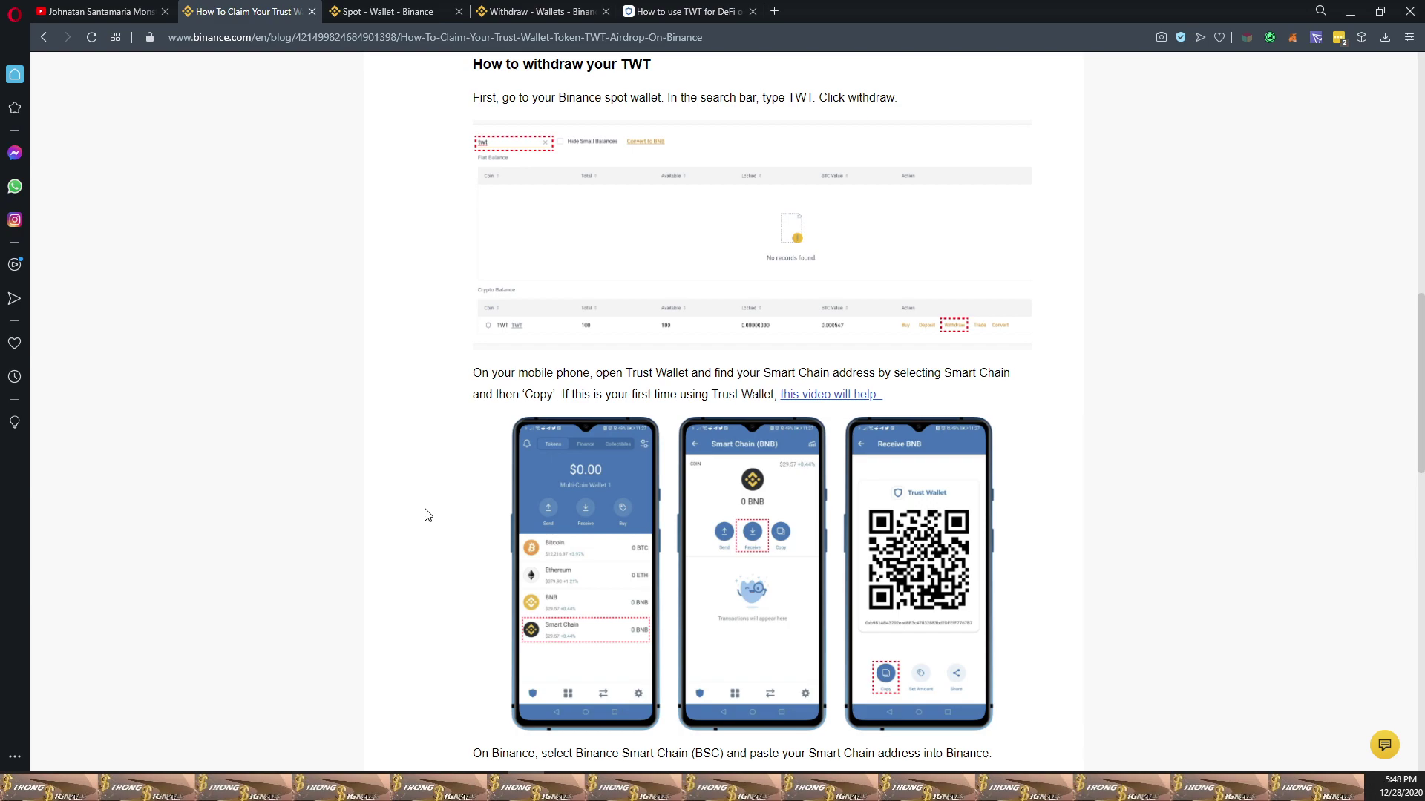
scroll(428, 514, "down", 1)
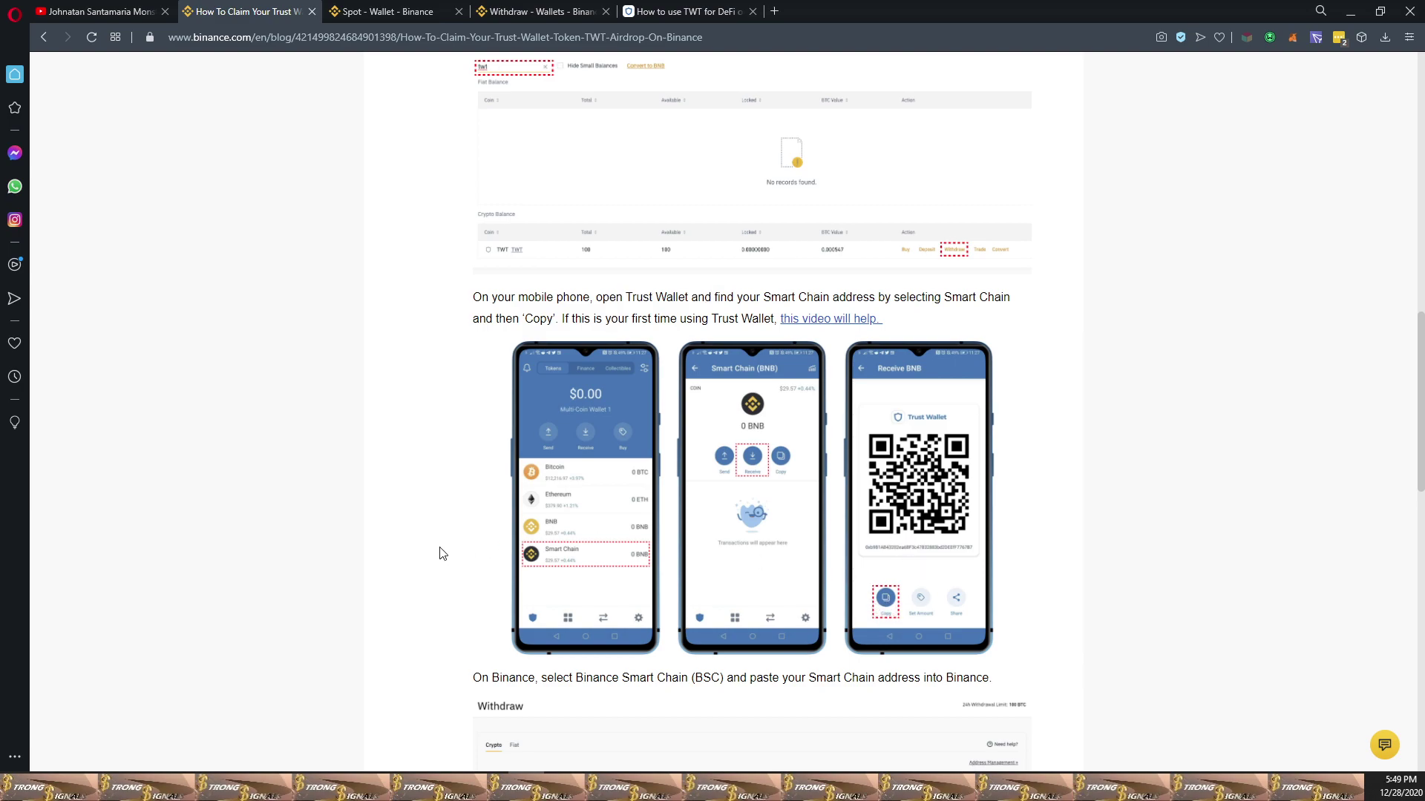
scroll(442, 552, "down", 5)
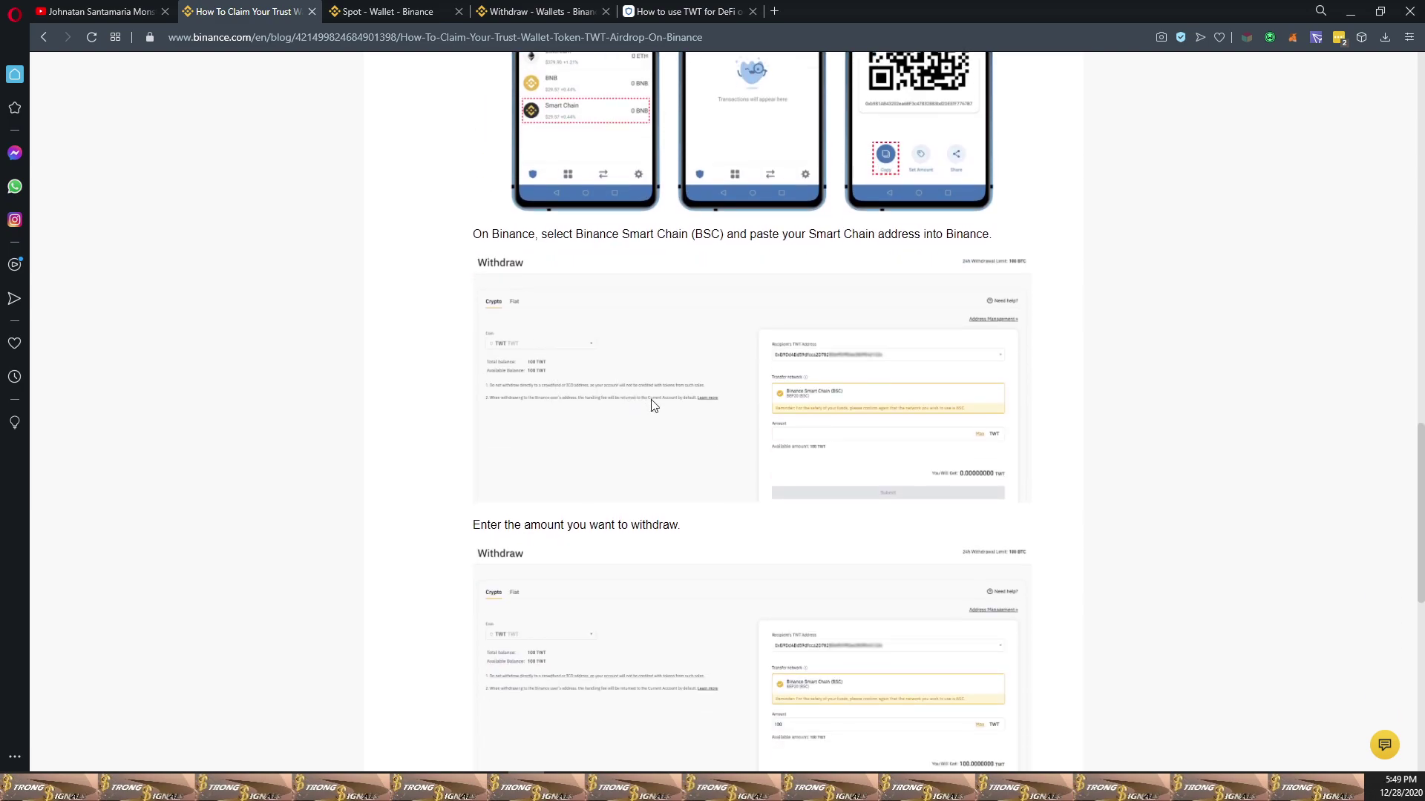
scroll(701, 445, "down", 3)
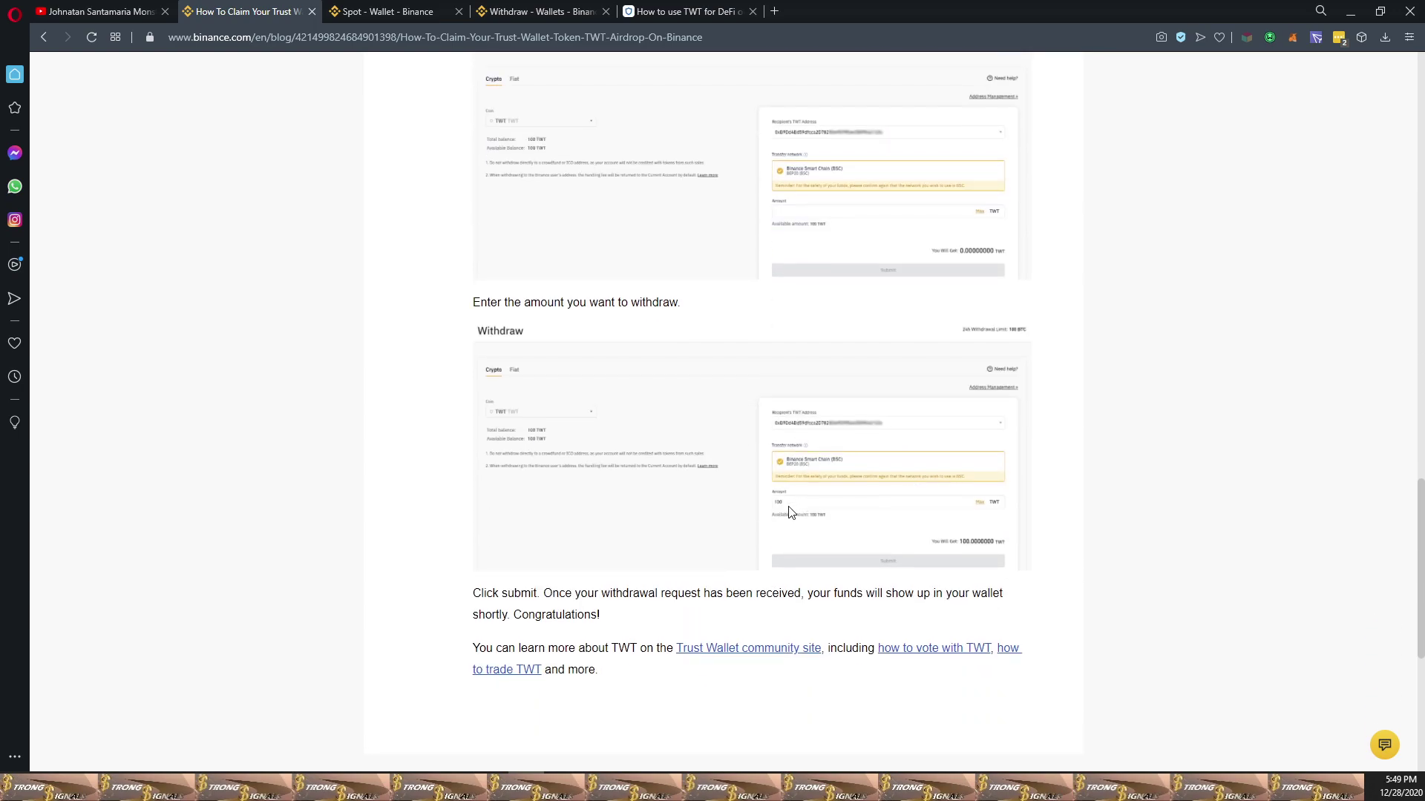
scroll(828, 527, "down", 1)
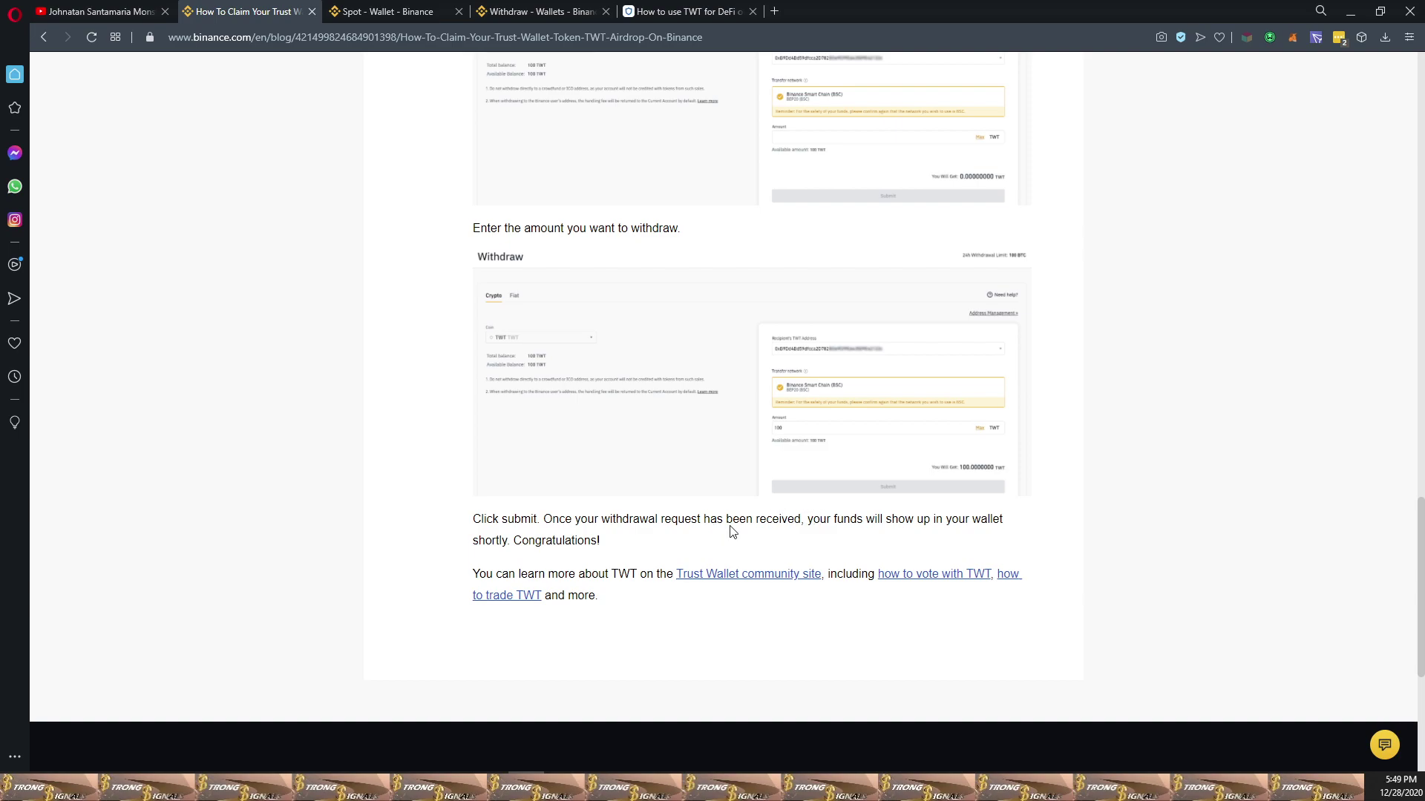
Step: Review the TWT entry in the Binance spot wallet and the recipient address field on the TWT withdrawal page
left_click(395, 14)
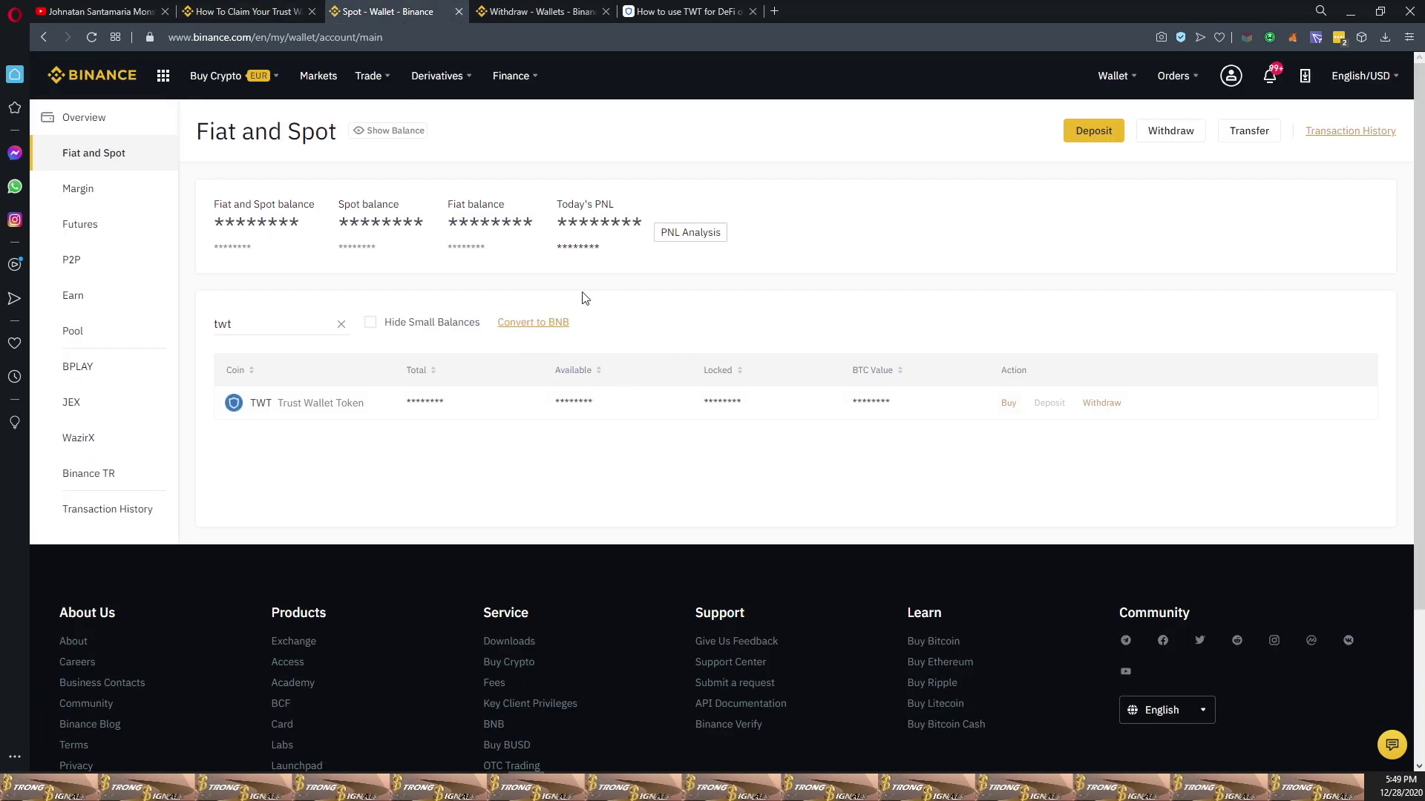
mouse_move(1112, 77)
left_click(504, 20)
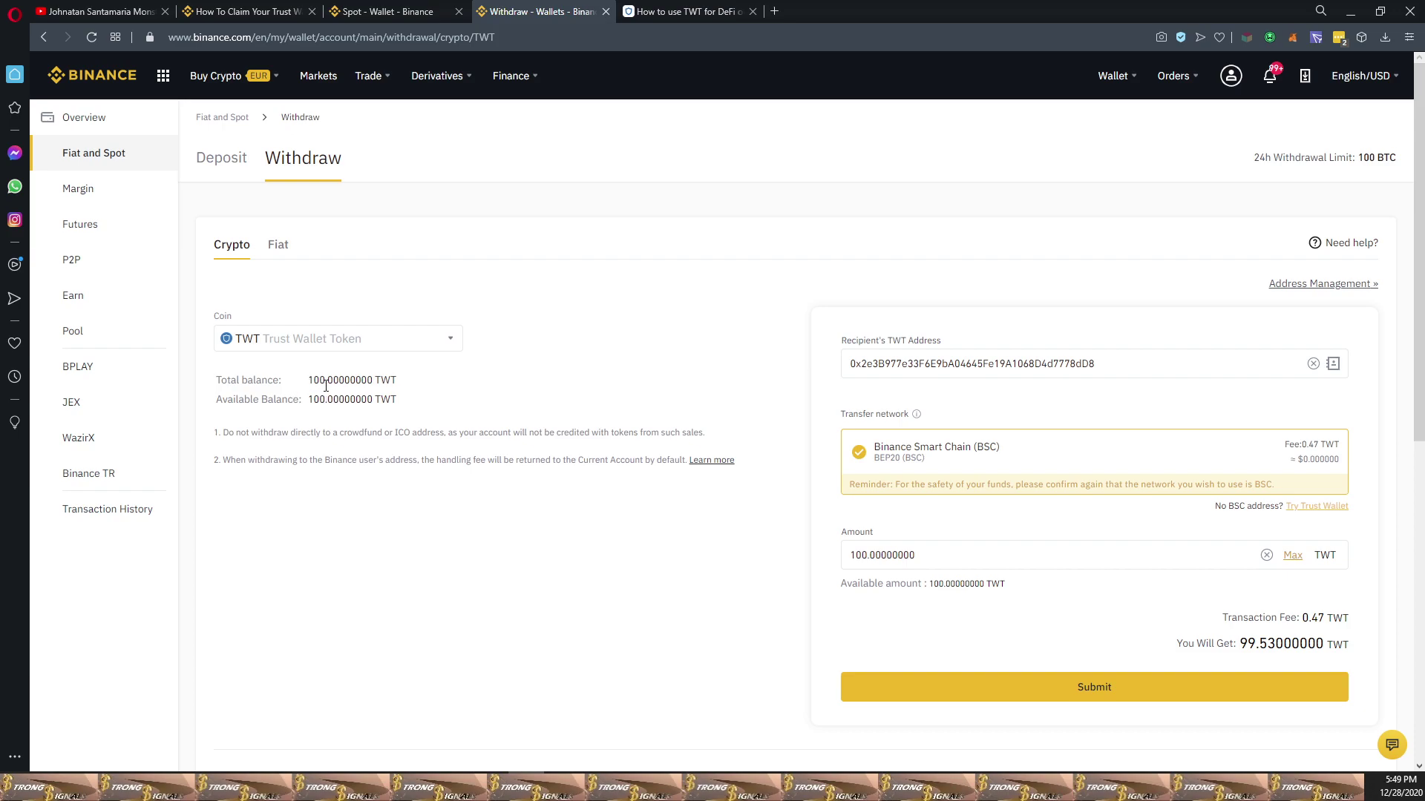
left_click(979, 368)
Step: Compare the article's Trust Wallet steps for copying the Smart Chain address with the recipient address and network in the TWT withdrawal form
left_click(255, 12)
scroll(624, 475, "up", 9)
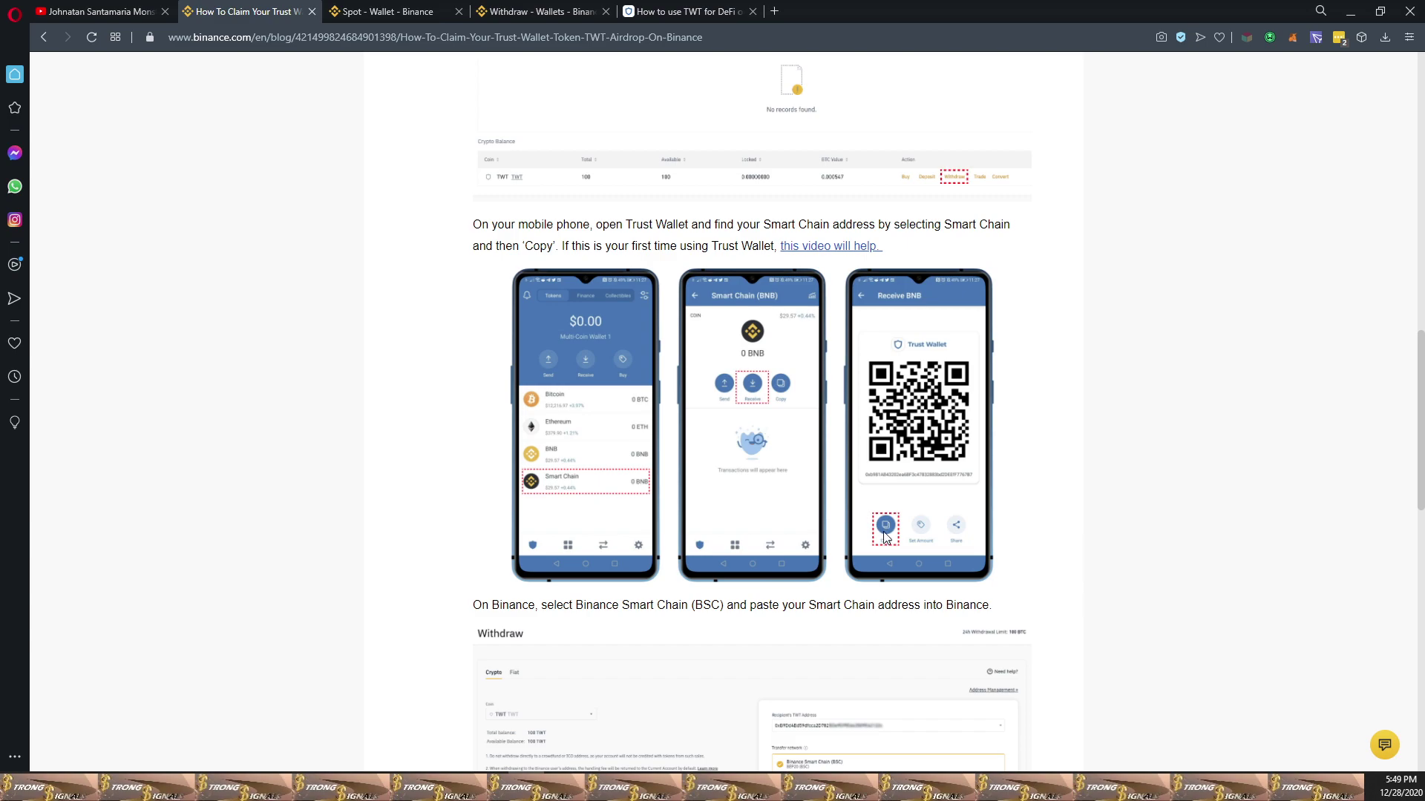
left_click(556, 13)
left_click(994, 365)
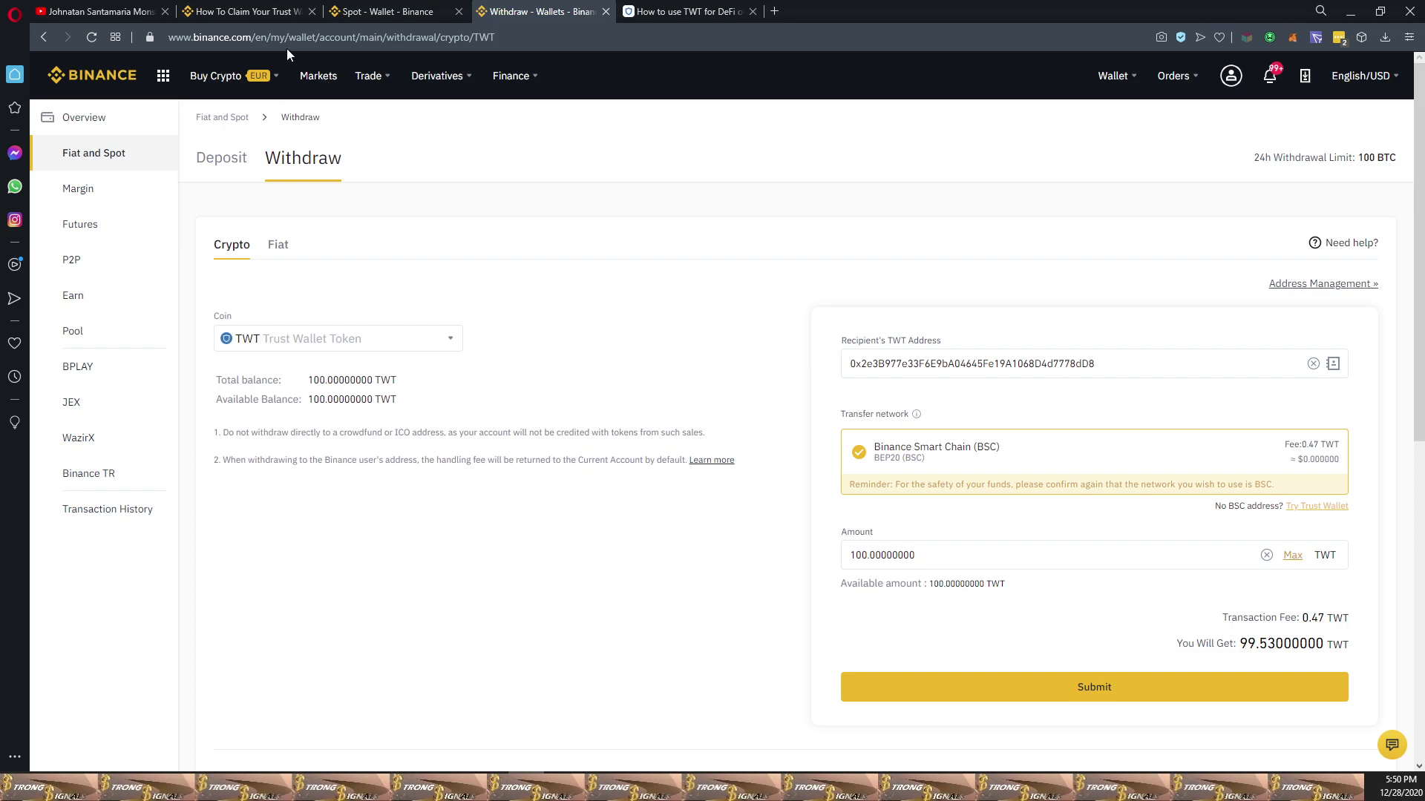
left_click(251, 12)
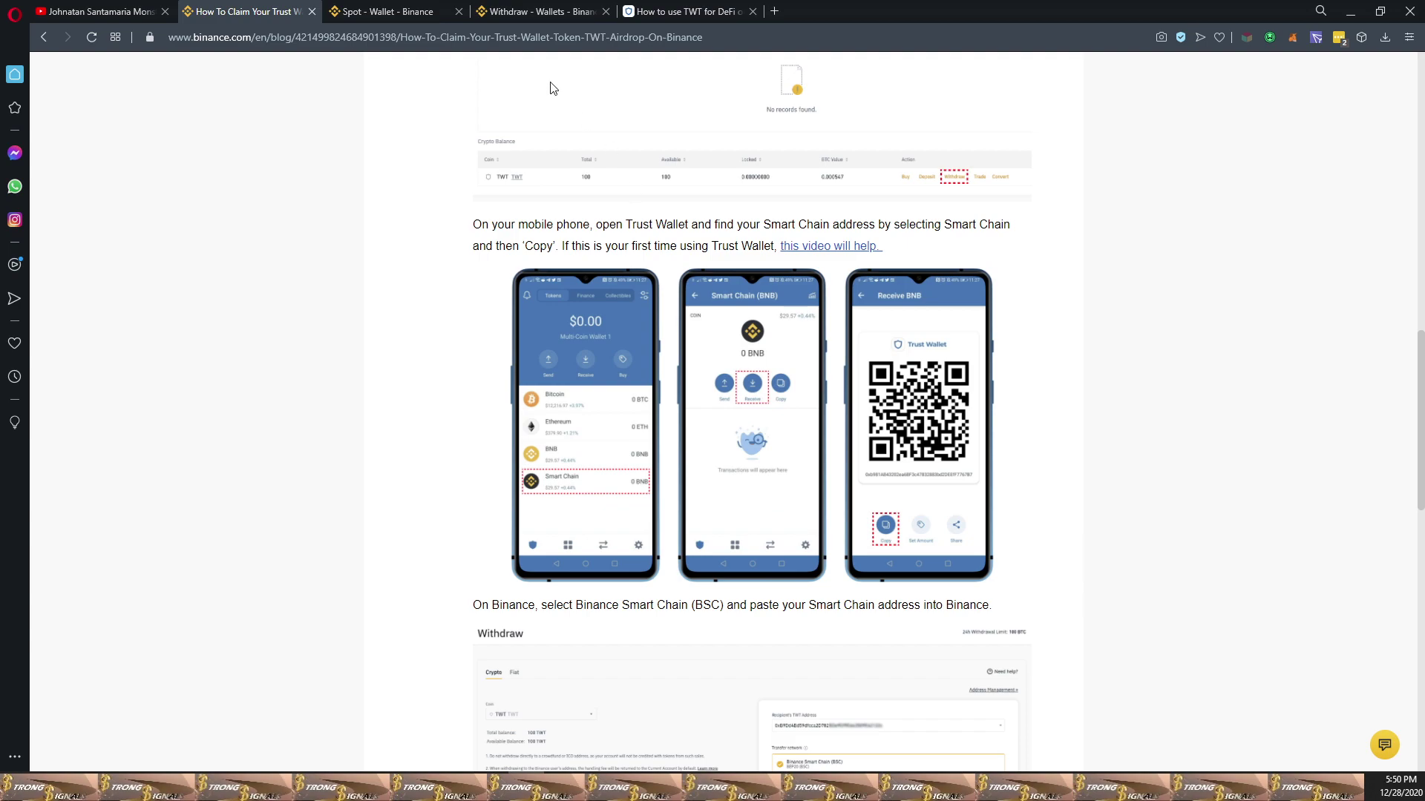
left_click(541, 11)
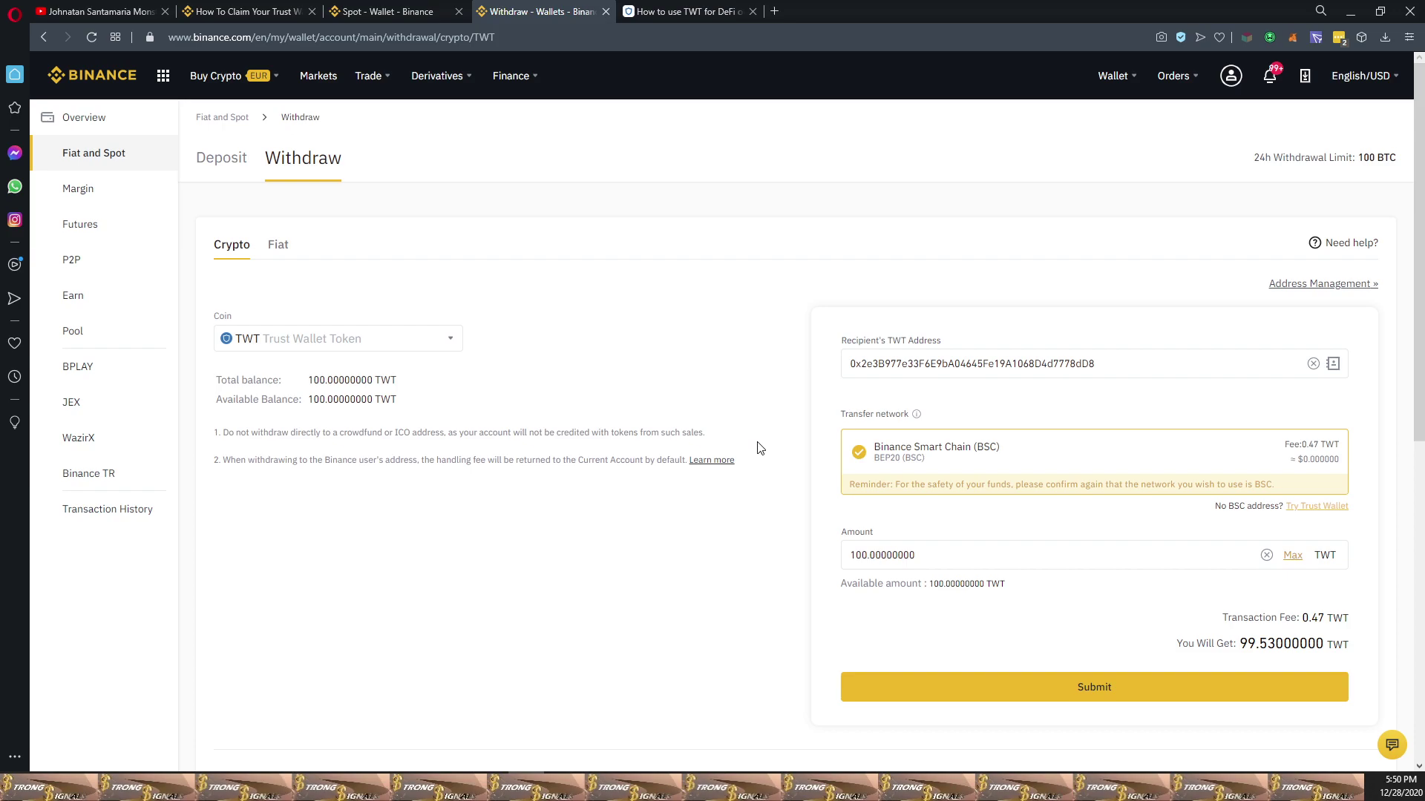
left_click(245, 11)
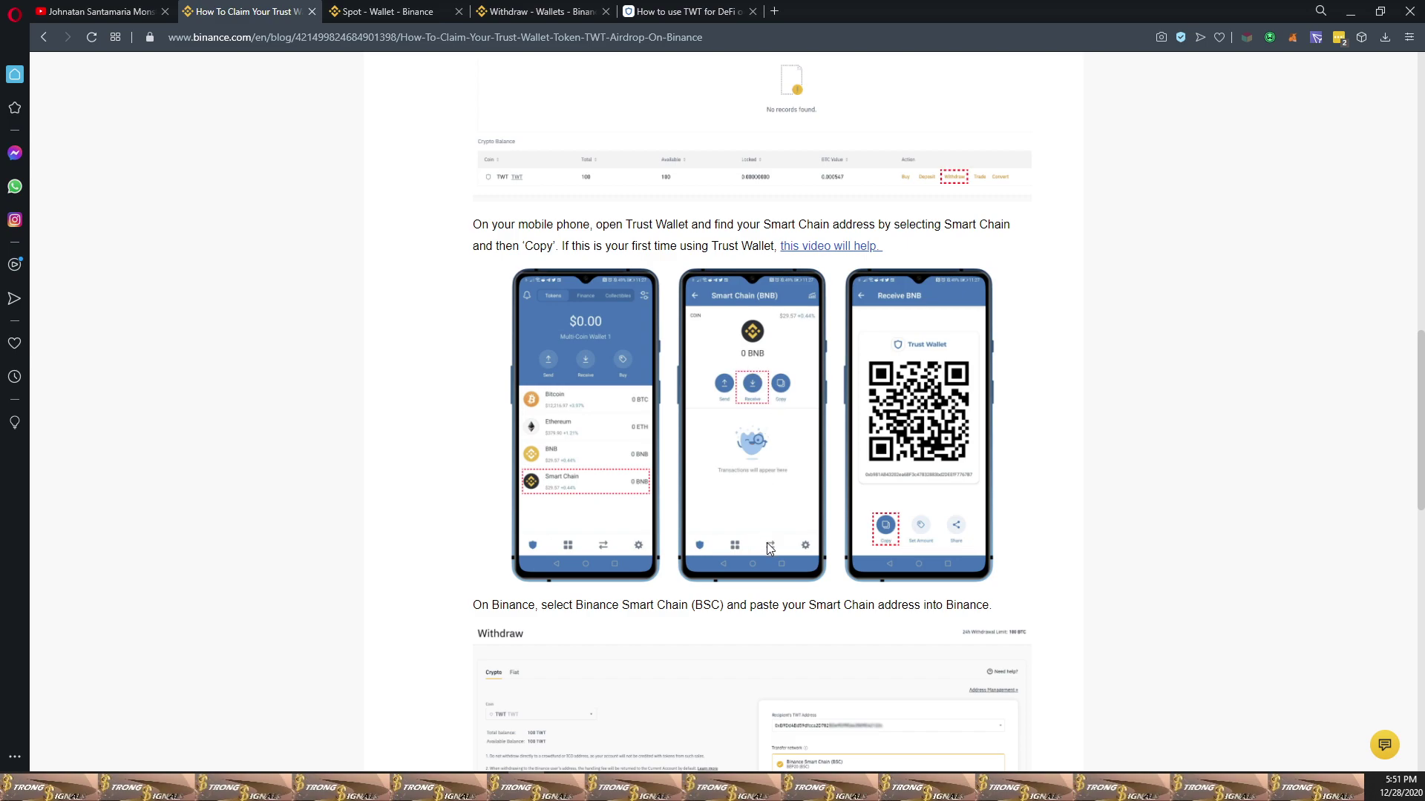
left_click(516, 12)
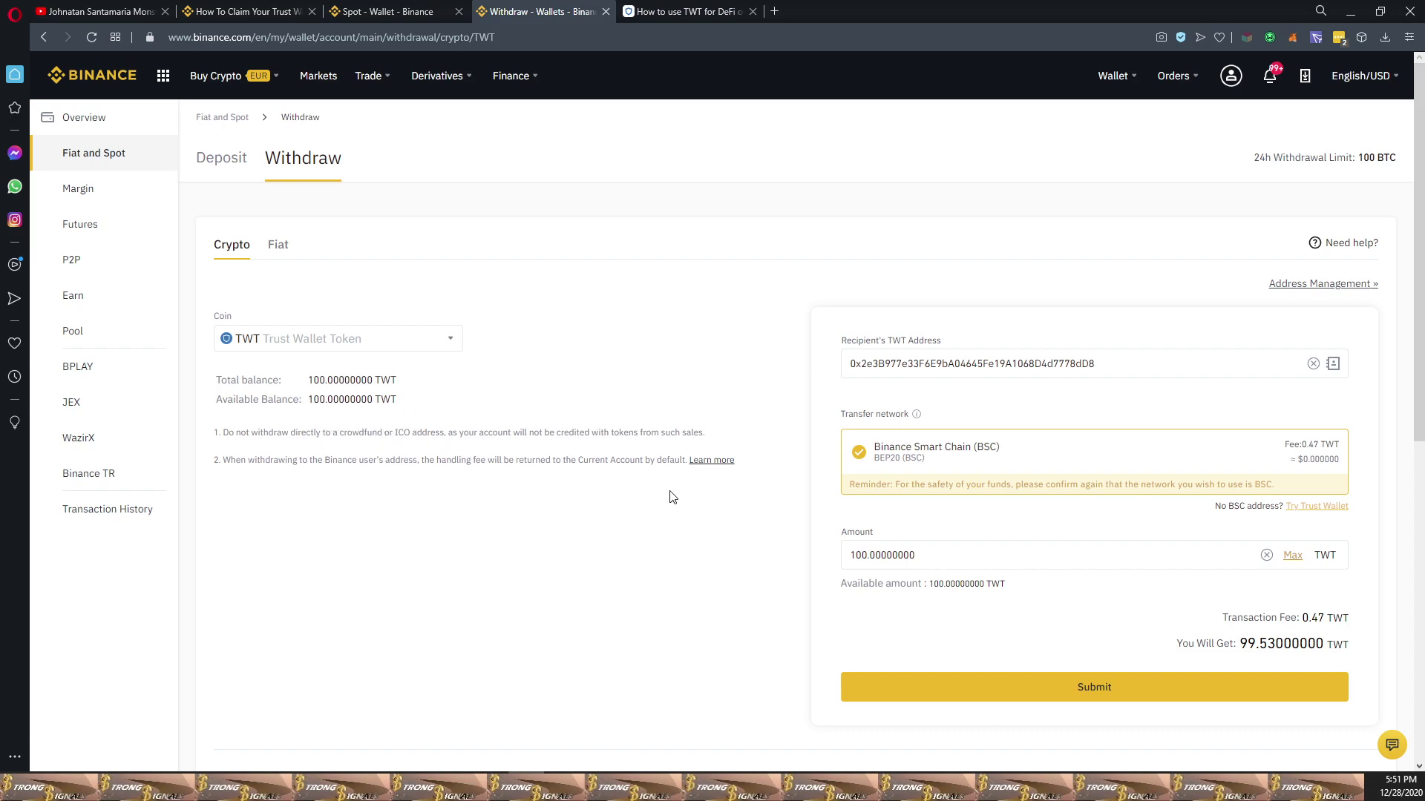
Step: Read the Trust Wallet community guide on using TWT for DeFi on PancakeSwap, and return to the TWT withdrawal form
left_click(683, 10)
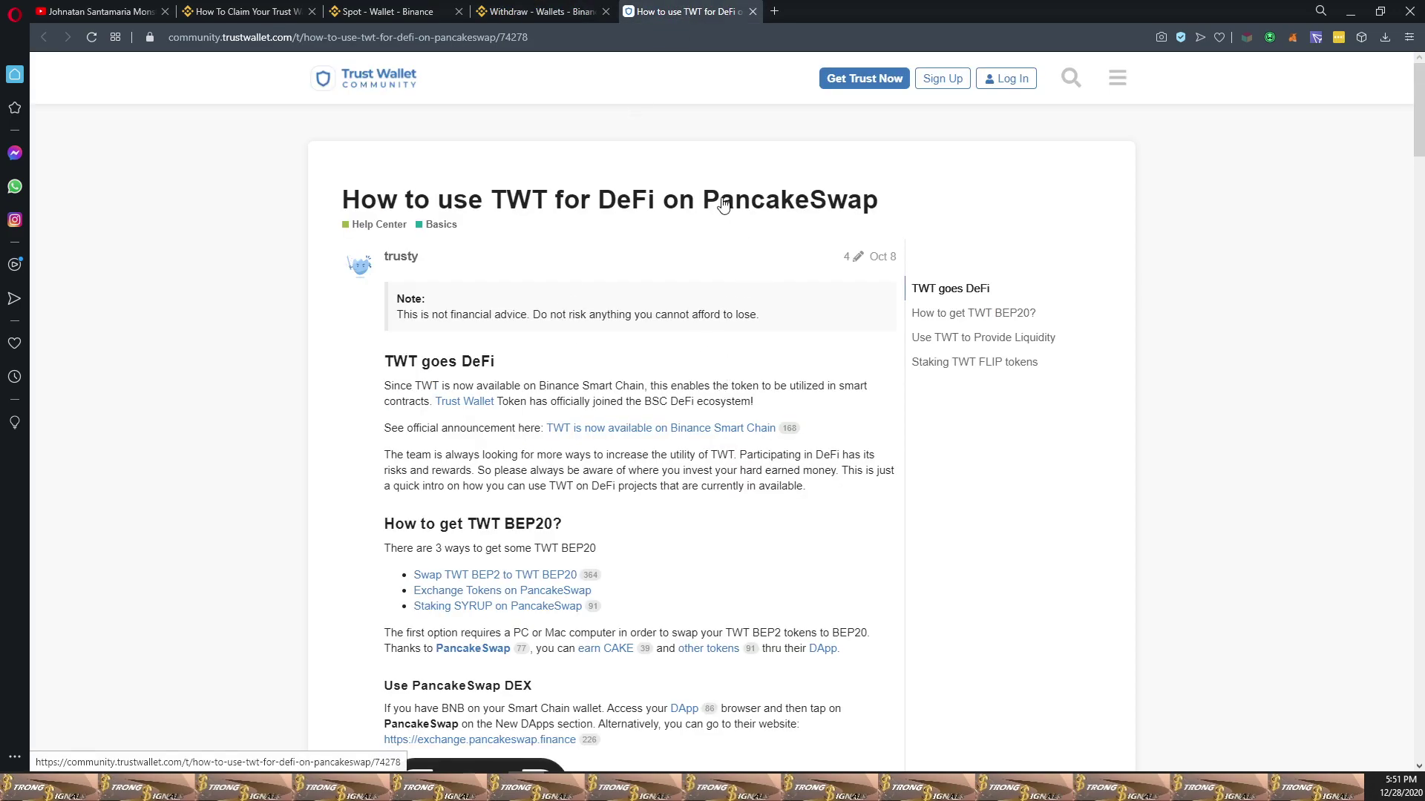
scroll(814, 282, "down", 4)
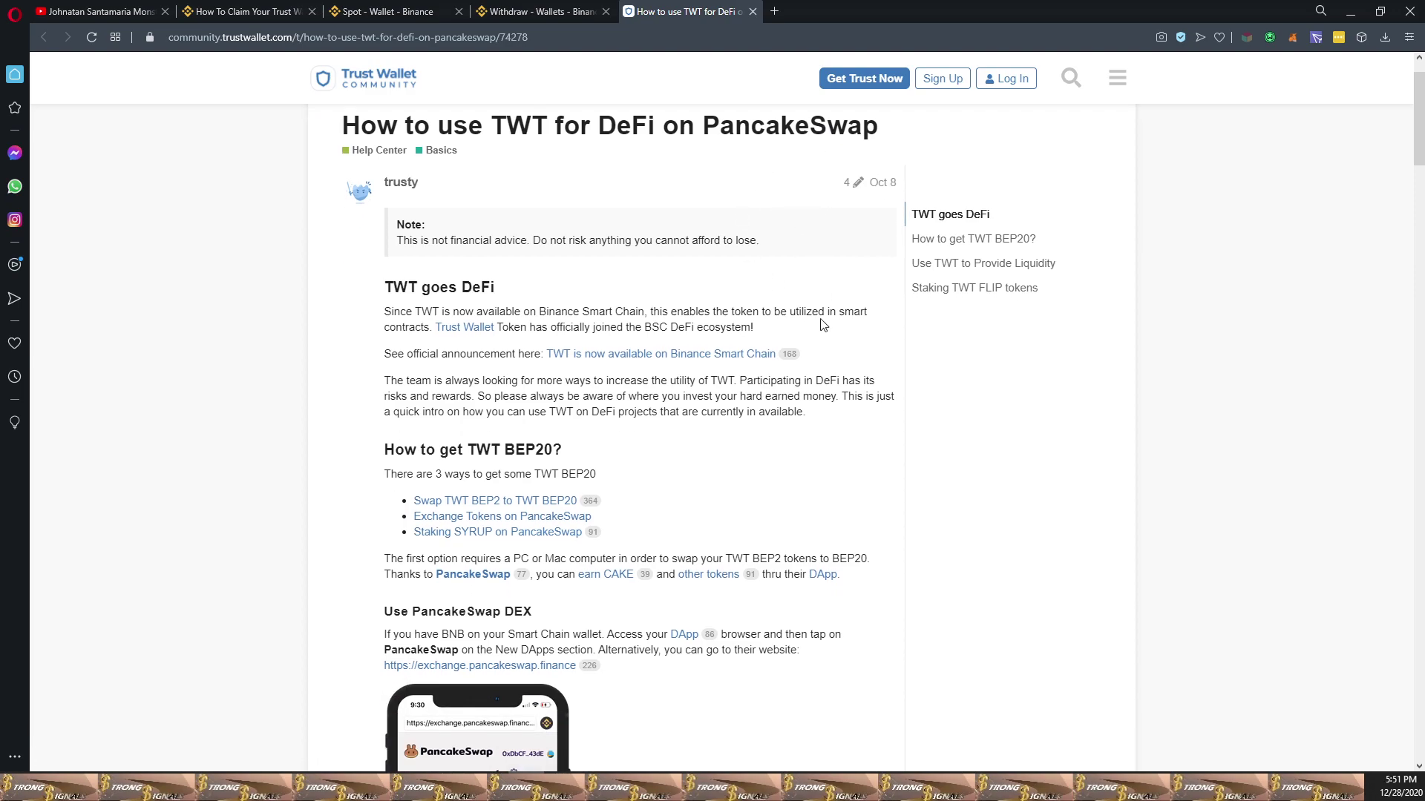
scroll(821, 391, "down", 3)
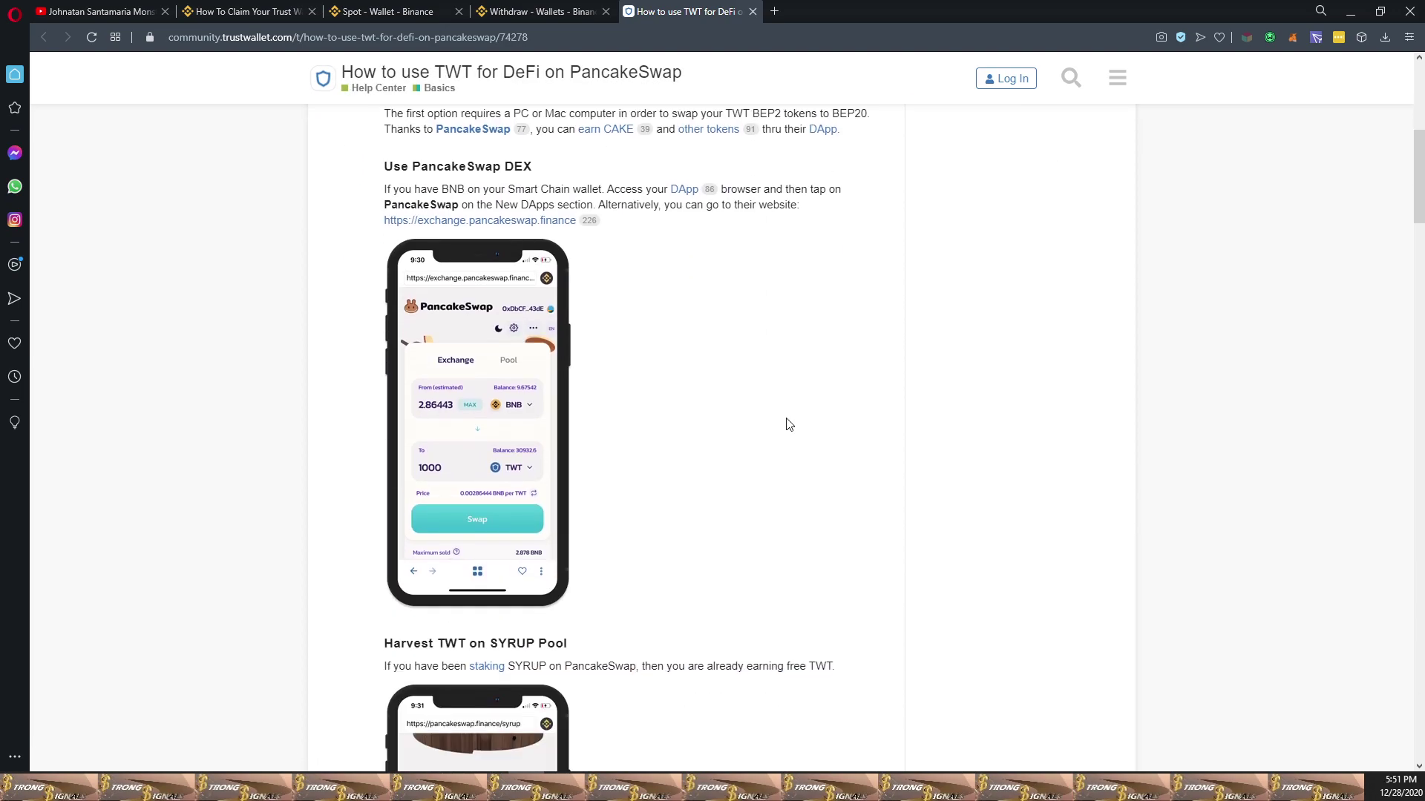
scroll(788, 423, "down", 1)
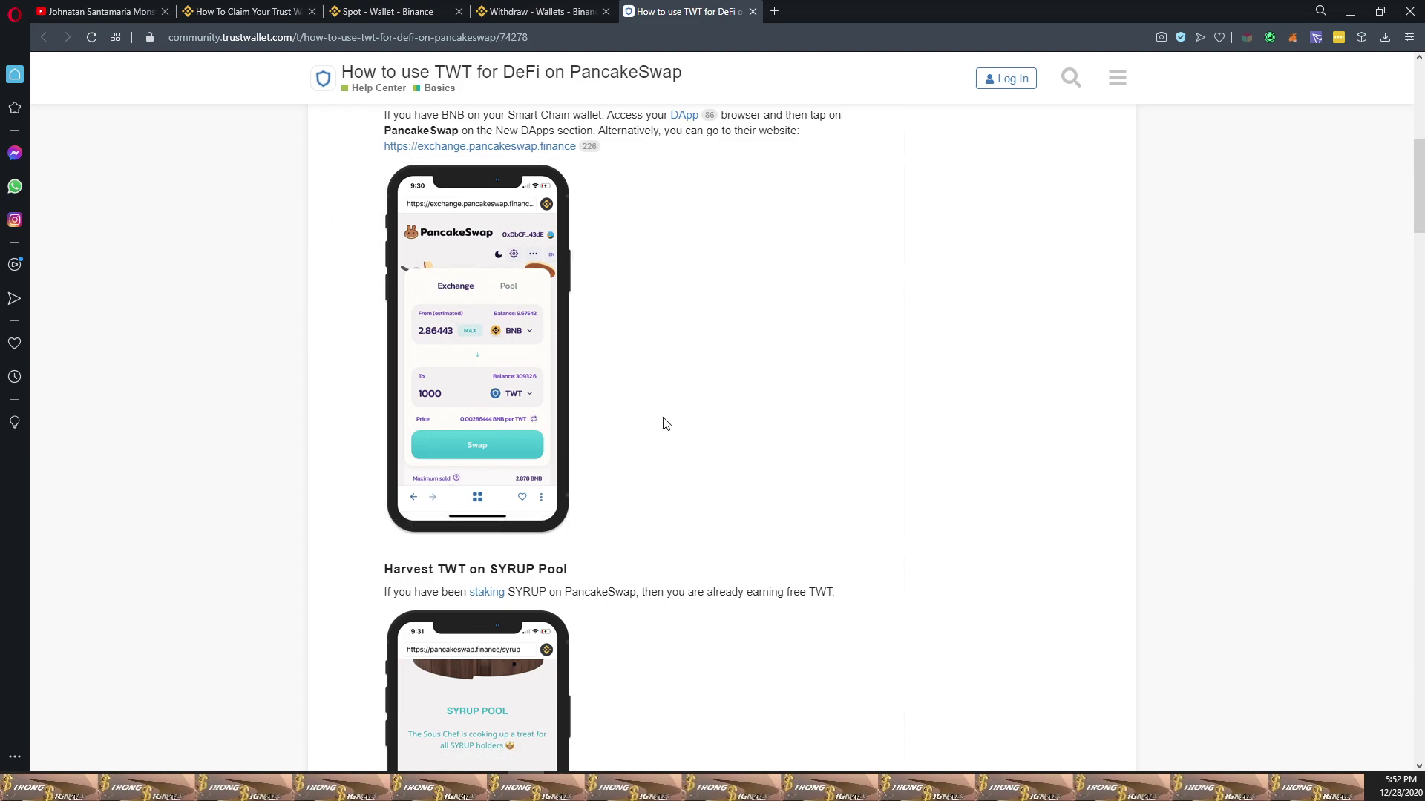
scroll(672, 431, "down", 5)
scroll(593, 387, "down", 5)
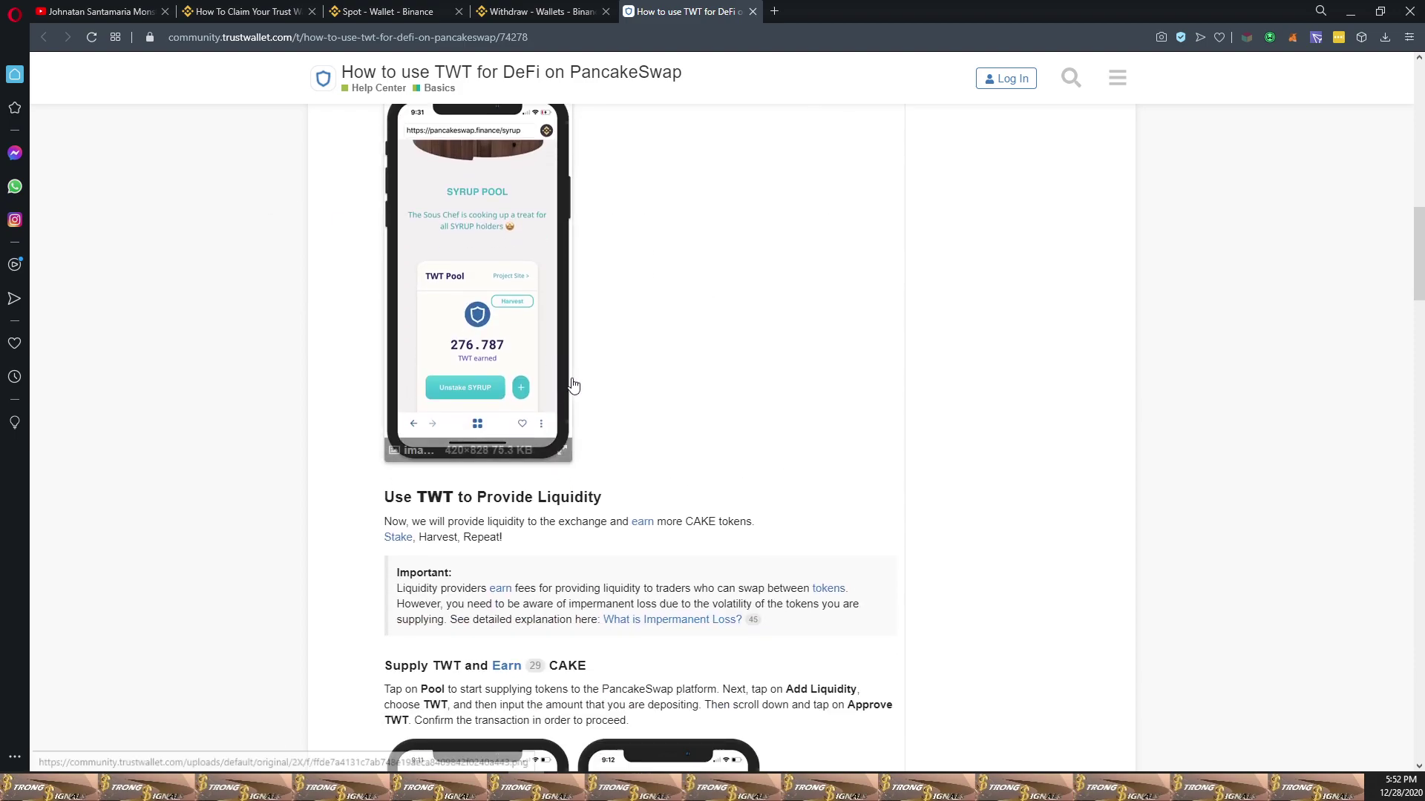
scroll(575, 371, "down", 4)
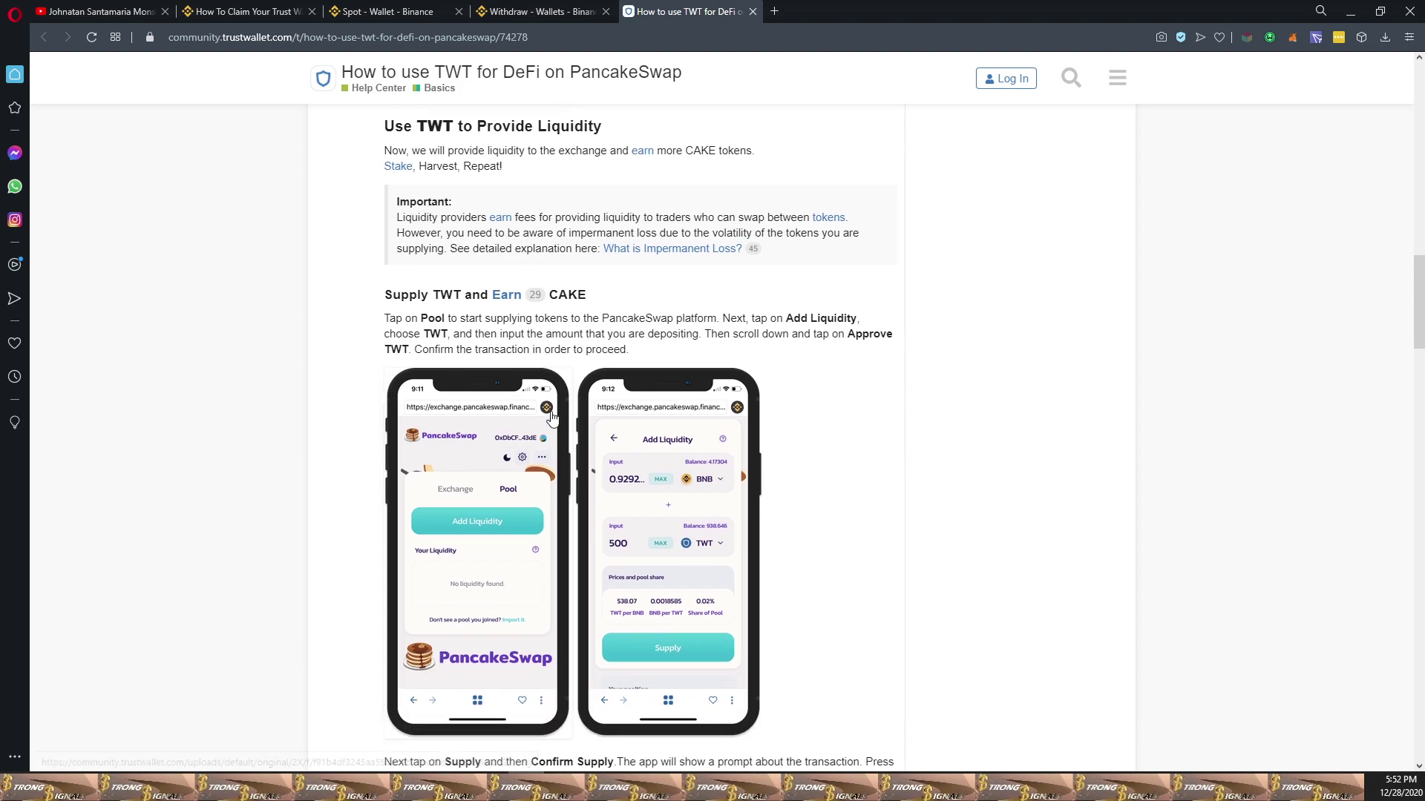
scroll(616, 460, "down", 6)
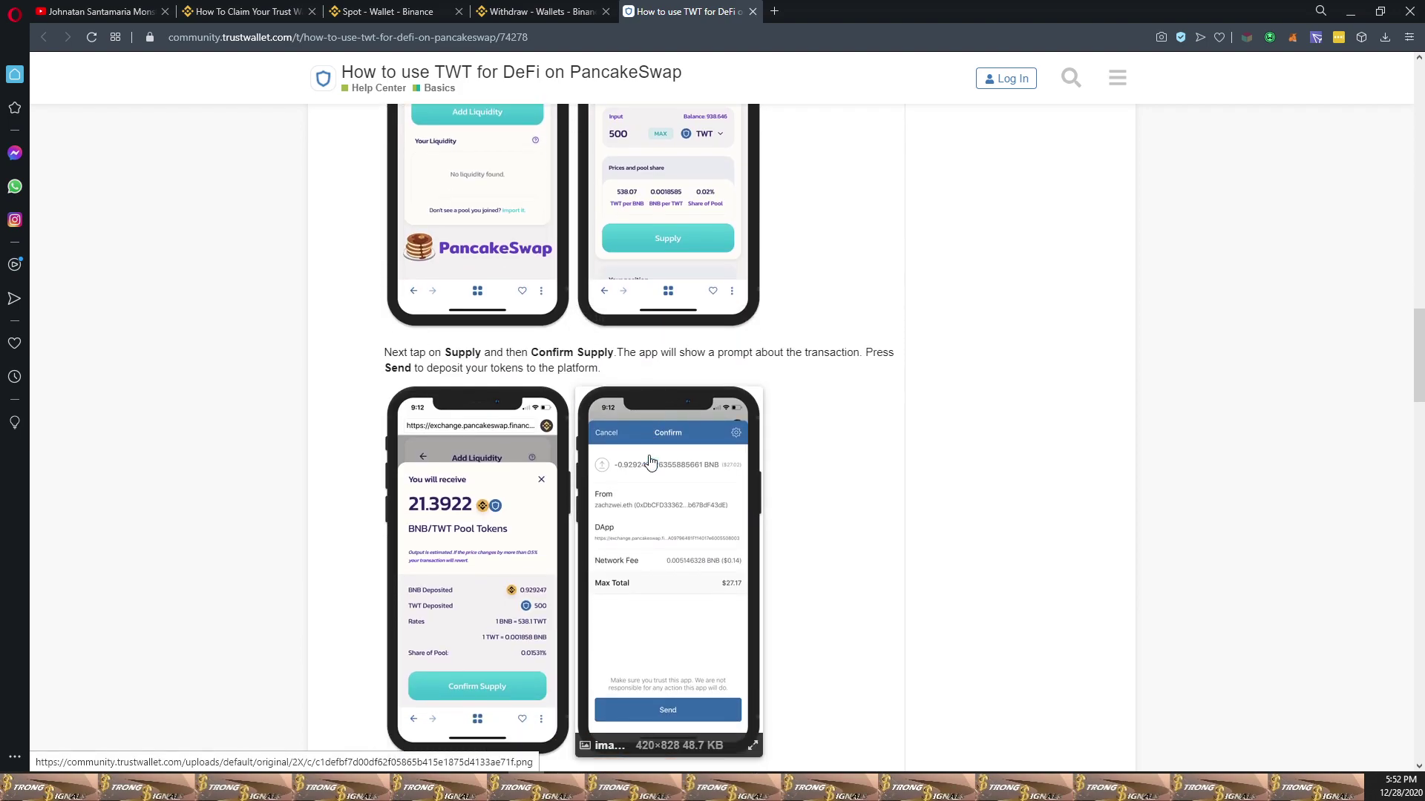
scroll(648, 468, "down", 3)
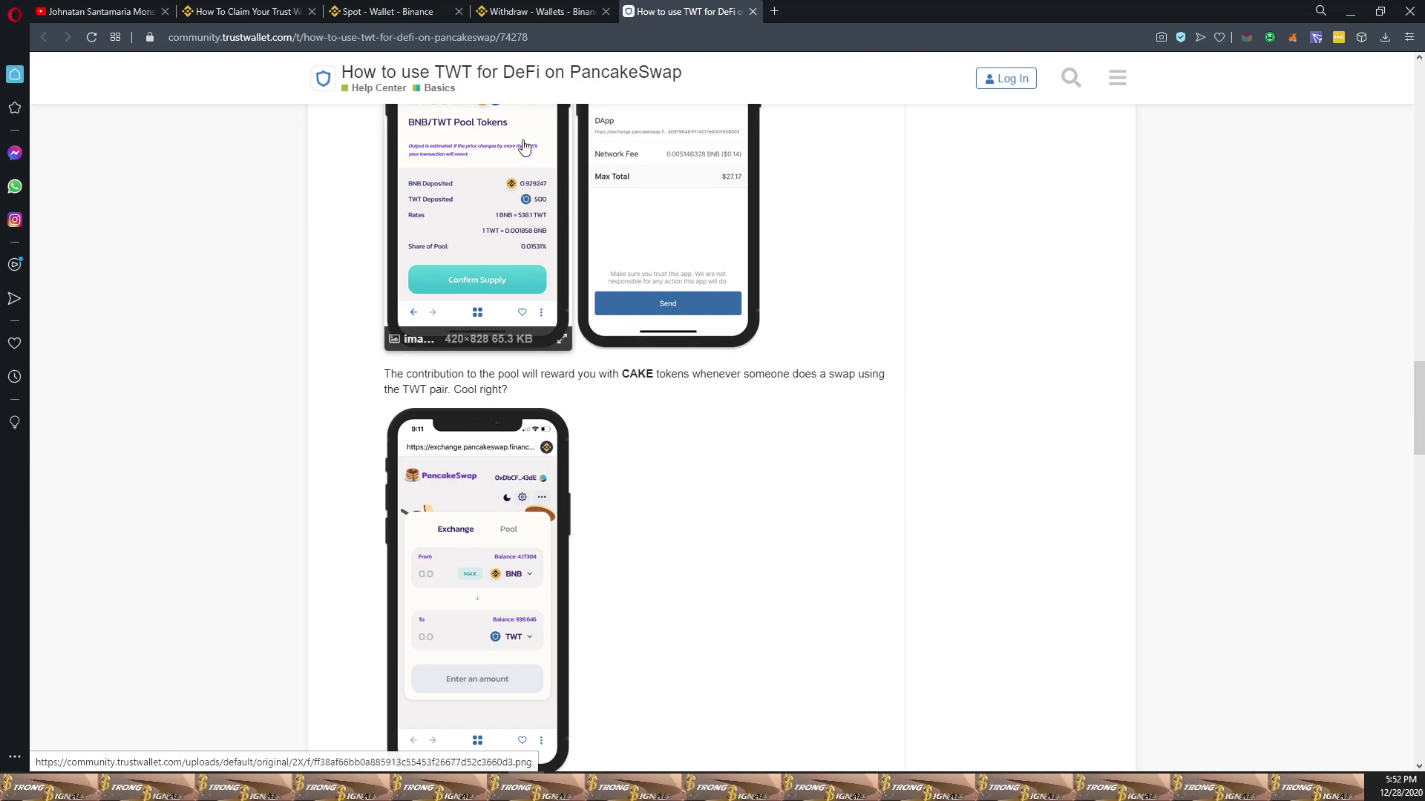
left_click(525, 13)
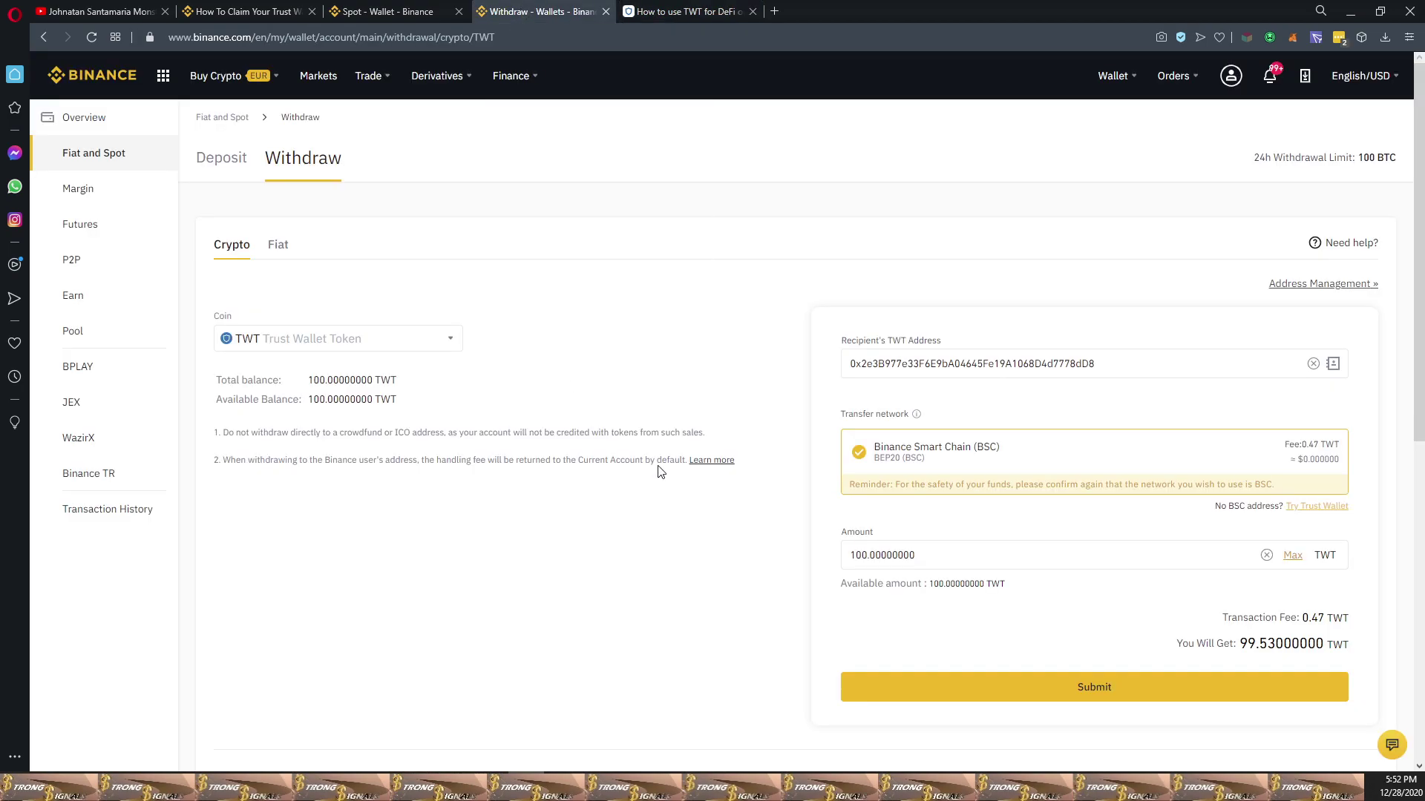